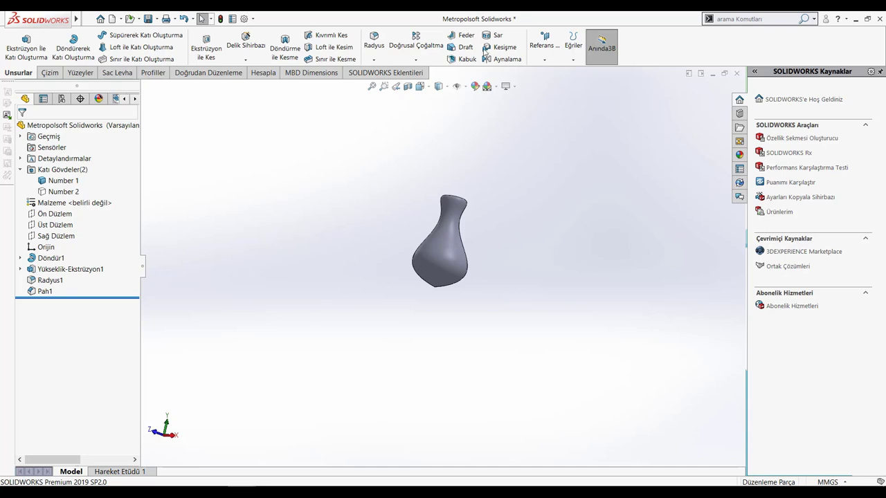
# Add a Sınırlandırıcı Kutu bounding box around the vase using the default En Uygun option
pyautogui.moveTo(423, 192)
pyautogui.mouseDown(button='middle')
pyautogui.moveTo(417, 211)
pyautogui.moveTo(369, 214)
pyautogui.mouseUp(button='middle')
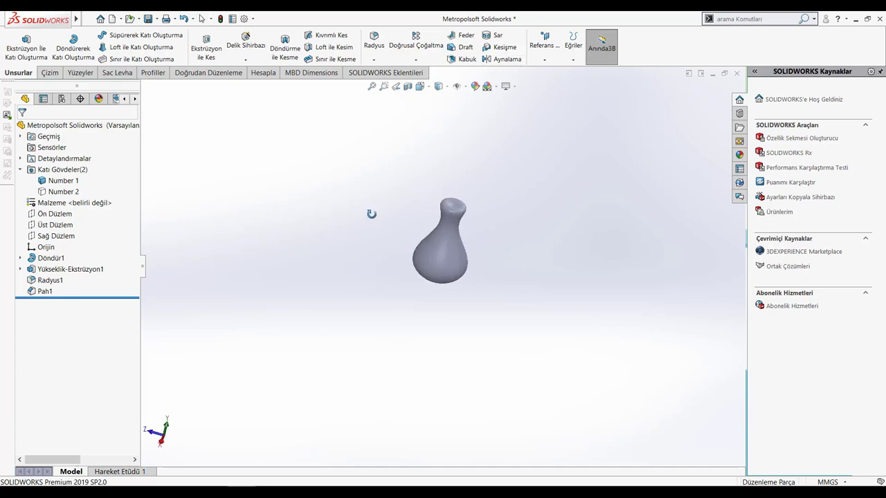
pyautogui.click(545, 54)
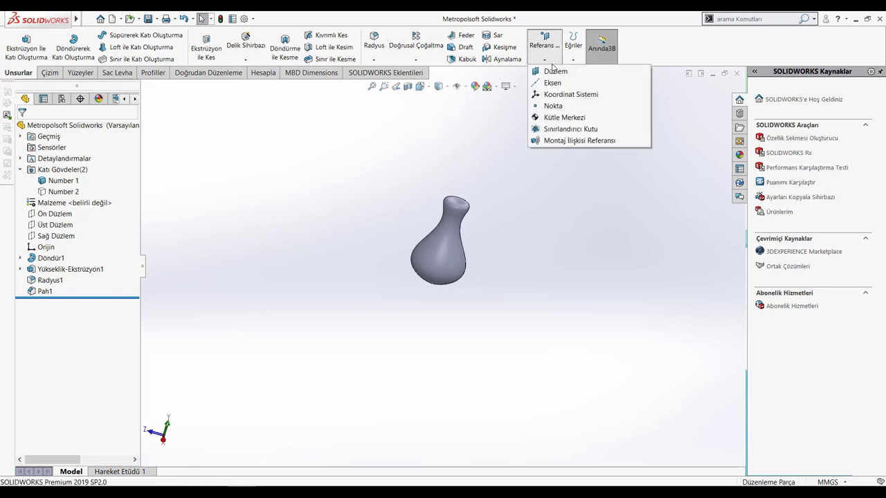
pyautogui.click(558, 129)
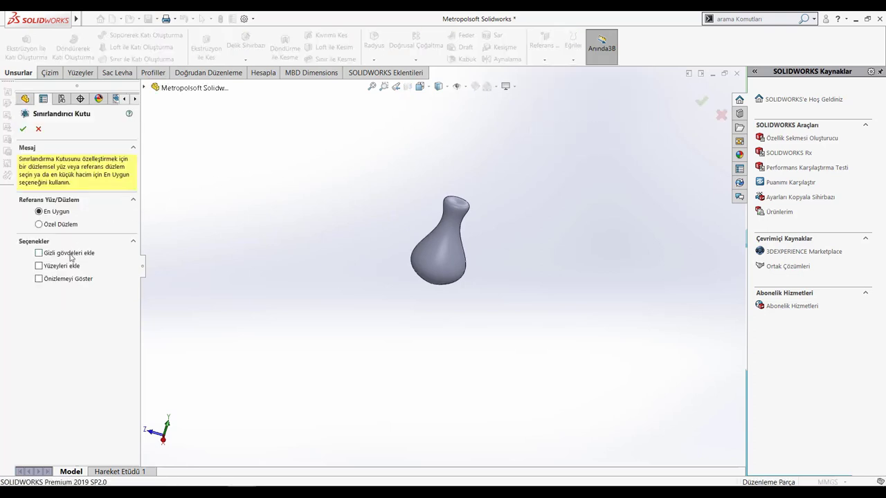
pyautogui.click(23, 130)
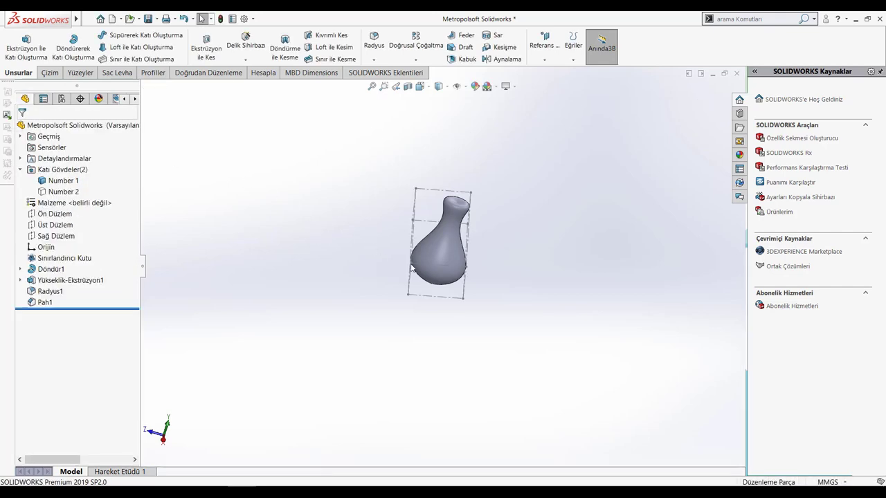
pyautogui.moveTo(397, 249)
pyautogui.mouseDown(button='middle')
pyautogui.moveTo(391, 223)
pyautogui.moveTo(541, 195)
pyautogui.moveTo(454, 202)
pyautogui.moveTo(466, 203)
pyautogui.moveTo(375, 274)
pyautogui.moveTo(380, 325)
pyautogui.mouseUp(button='middle')
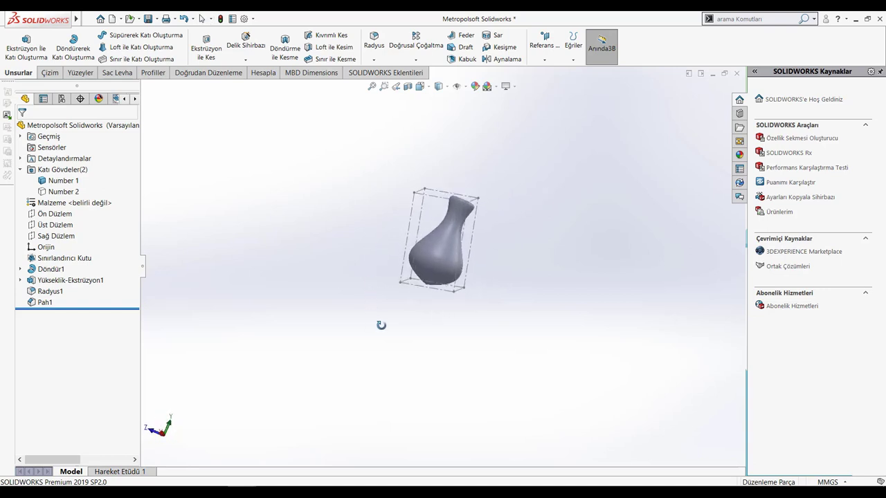
pyautogui.click(56, 192)
pyautogui.rightClick(57, 193)
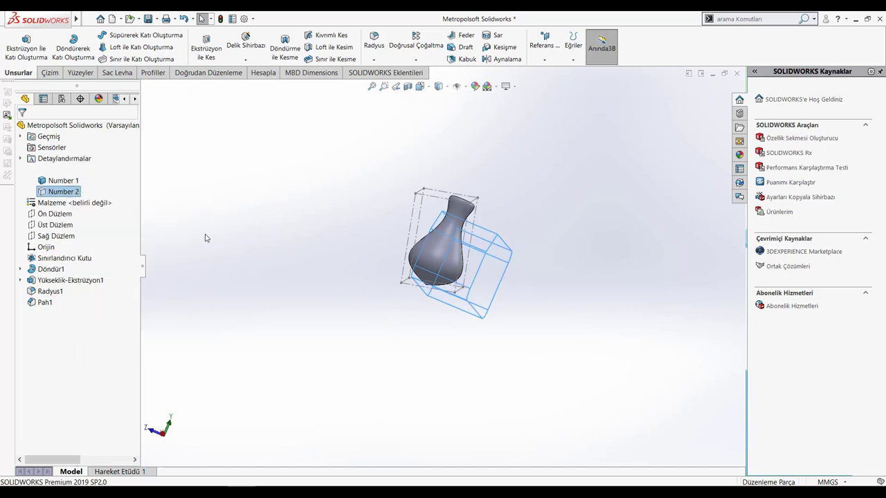
pyautogui.click(358, 259)
pyautogui.moveTo(357, 259)
pyautogui.mouseDown(button='middle')
pyautogui.moveTo(291, 225)
pyautogui.moveTo(276, 194)
pyautogui.moveTo(265, 212)
pyautogui.moveTo(284, 236)
pyautogui.mouseUp(button='middle')
pyautogui.rightClick(73, 193)
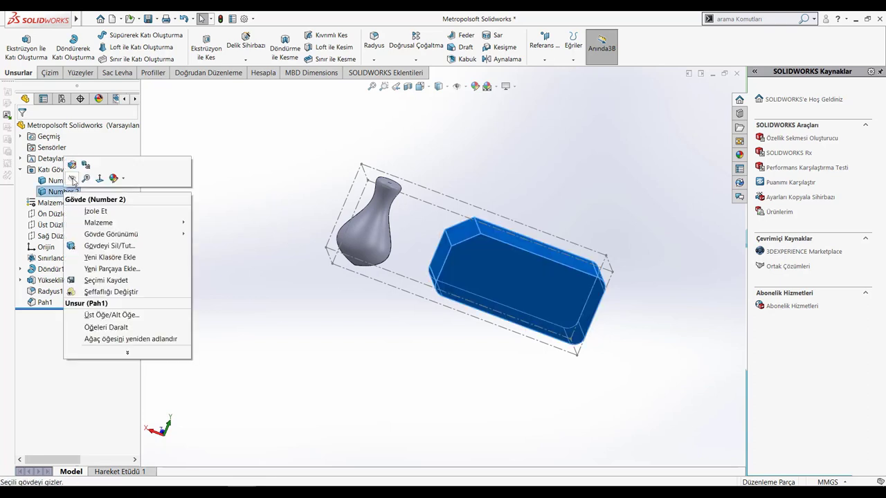
pyautogui.click(72, 178)
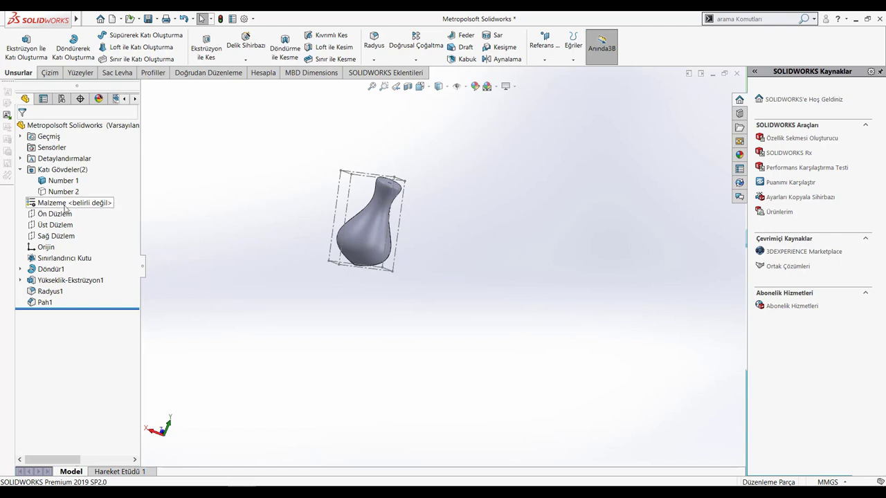
pyautogui.rightClick(64, 258)
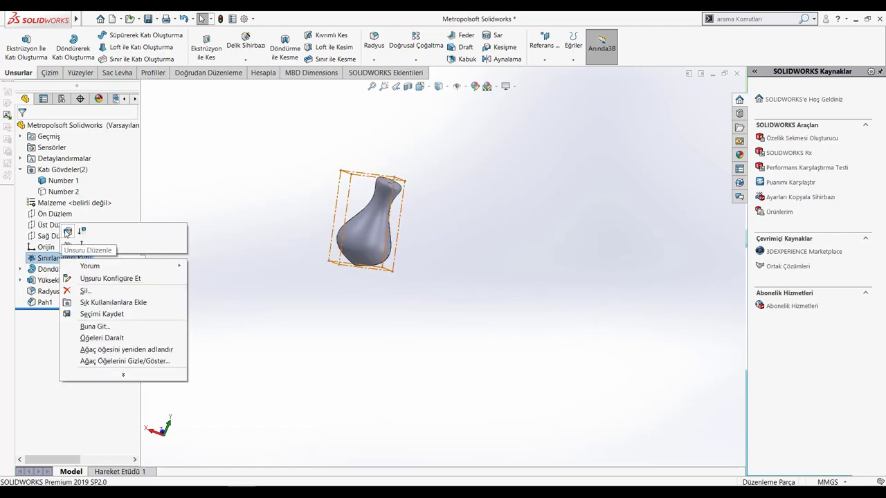
pyautogui.click(66, 233)
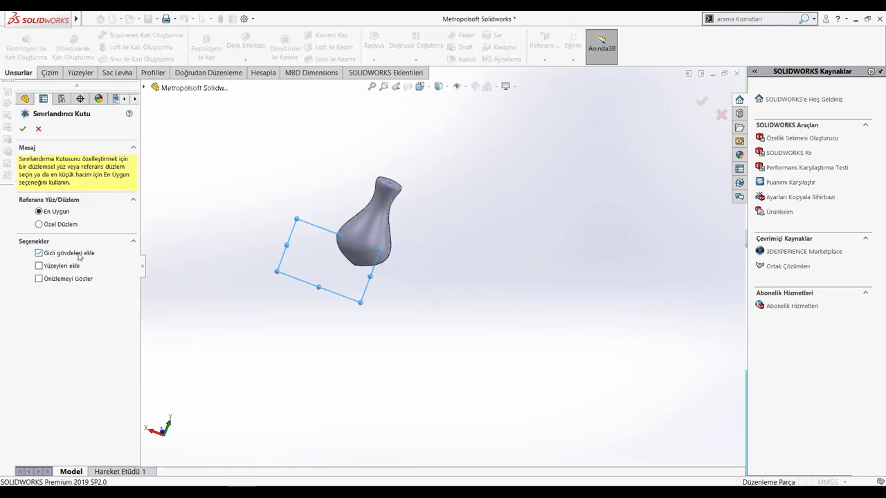
pyautogui.click(23, 131)
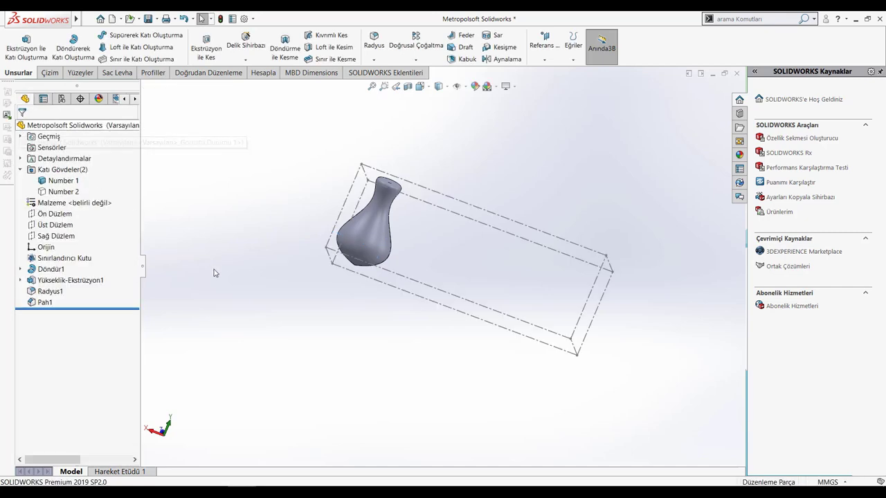
pyautogui.moveTo(314, 288)
pyautogui.mouseDown(button='middle')
pyautogui.moveTo(253, 250)
pyautogui.moveTo(251, 237)
pyautogui.moveTo(351, 251)
pyautogui.moveTo(303, 255)
pyautogui.mouseUp(button='middle')
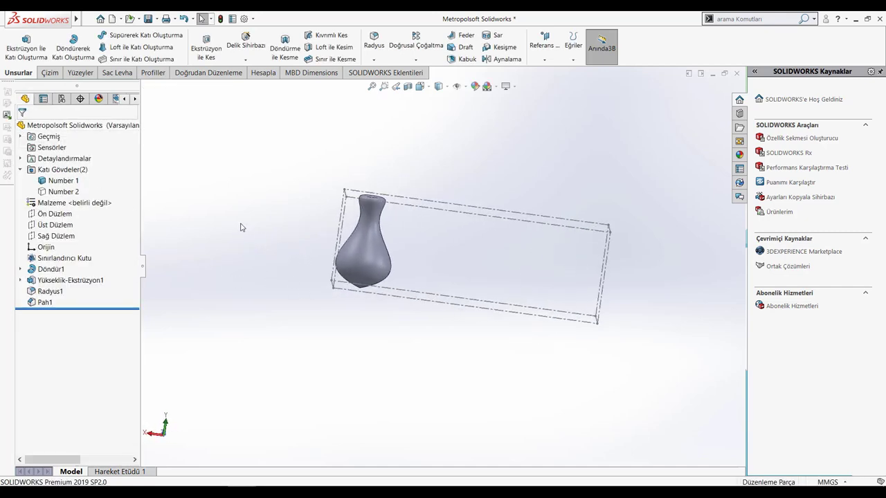
pyautogui.rightClick(64, 258)
pyautogui.click(69, 236)
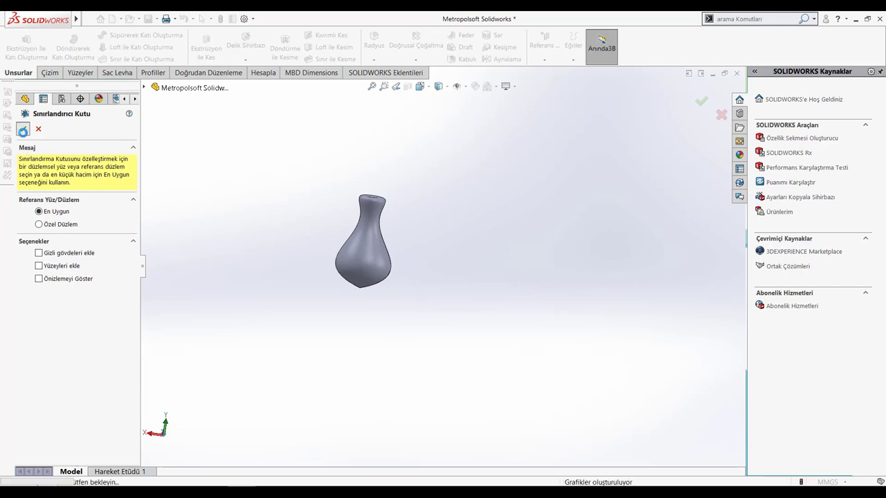
pyautogui.click(22, 128)
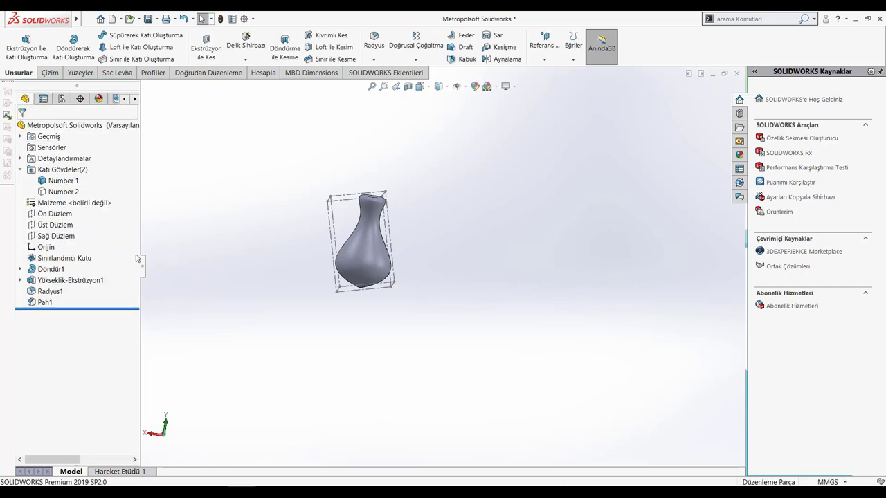
# Show the Number 2 block body and hide the vase body Number 1
pyautogui.rightClick(61, 193)
pyautogui.click(61, 192)
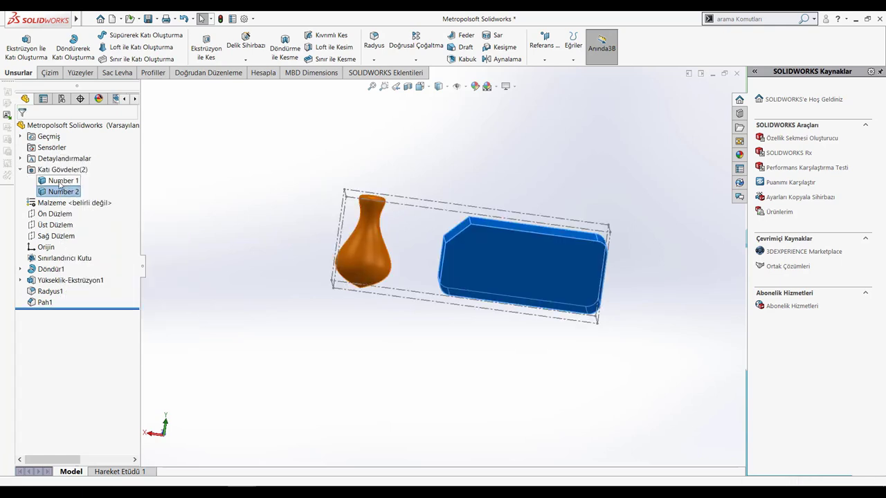
pyautogui.rightClick(63, 179)
pyautogui.click(67, 168)
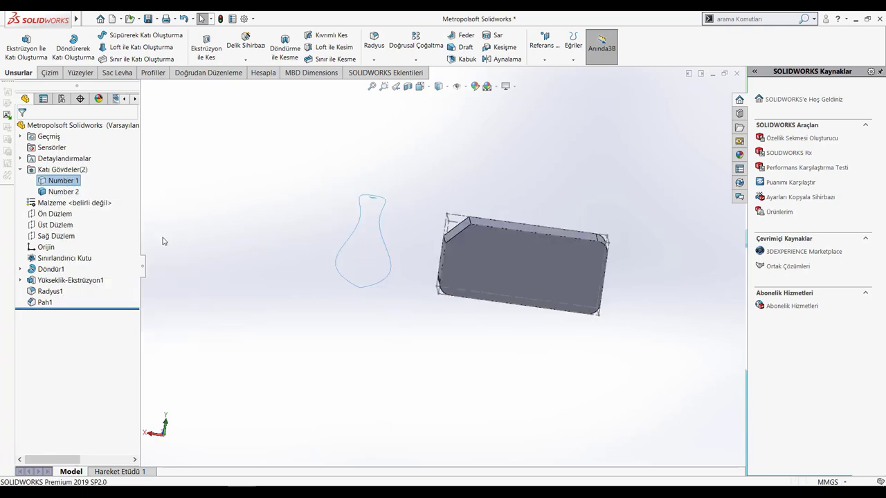
# Realign the bounding box to the Number 2 block's top face
pyautogui.rightClick(62, 257)
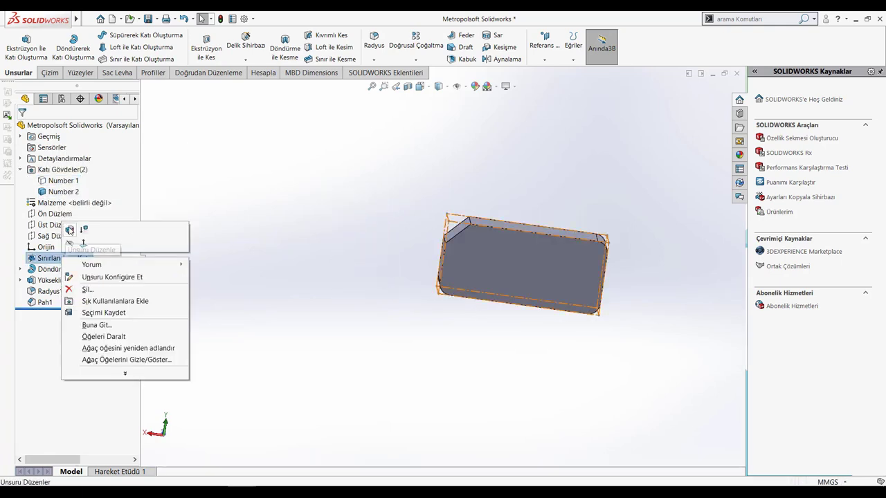
pyautogui.click(68, 228)
pyautogui.click(66, 226)
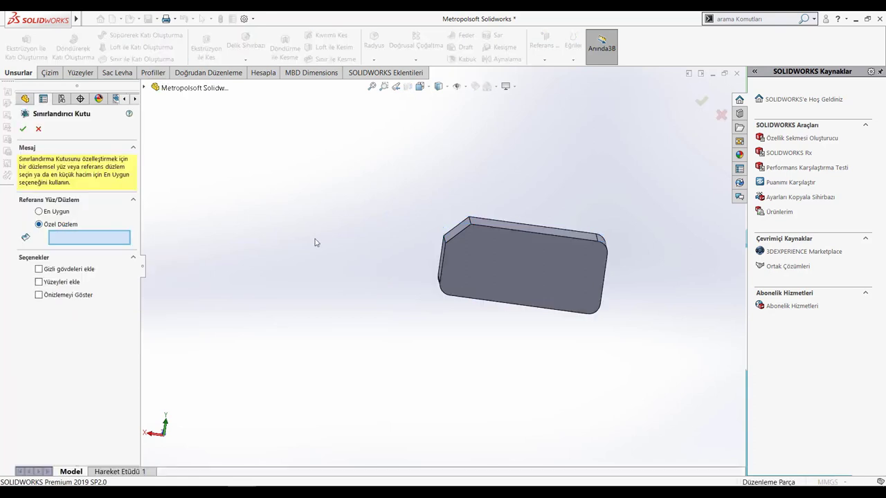
pyautogui.scroll(-1, 541, 273)
pyautogui.scroll(-1, 541, 273)
pyautogui.scroll(-1, 538, 259)
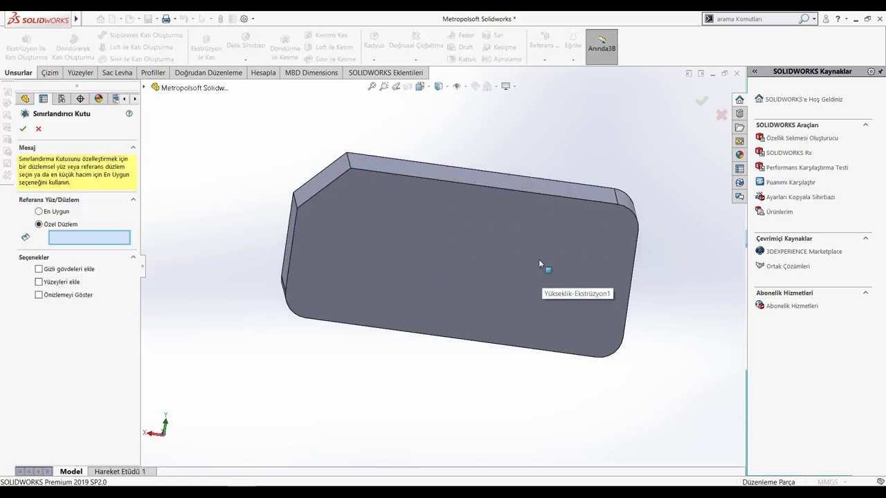
pyautogui.click(467, 177)
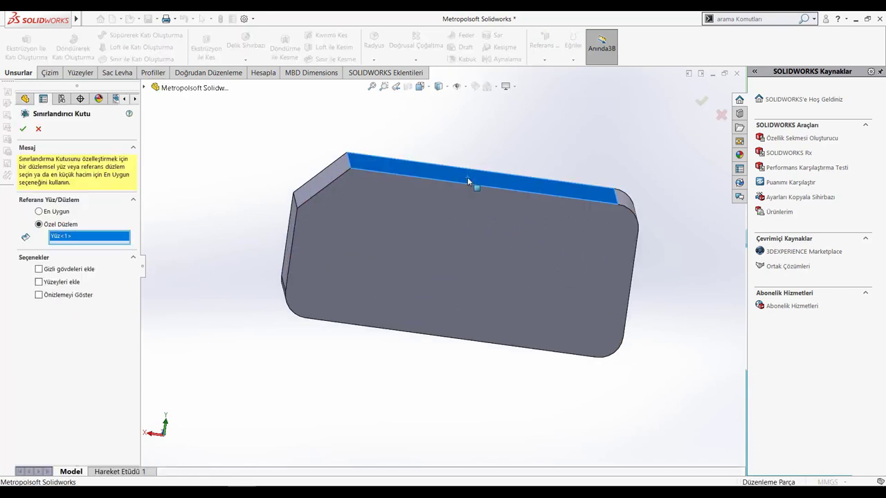
pyautogui.click(22, 129)
pyautogui.moveTo(195, 273)
pyautogui.mouseDown(button='middle')
pyautogui.moveTo(195, 249)
pyautogui.moveTo(184, 261)
pyautogui.mouseUp(button='middle')
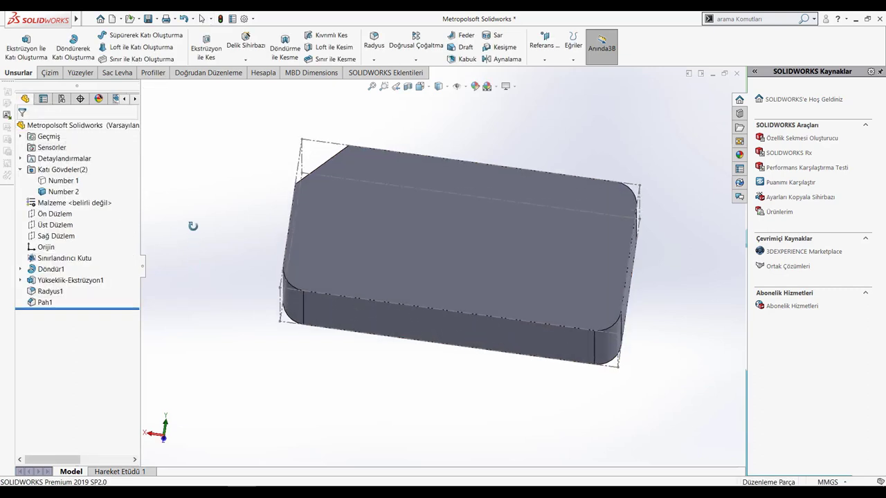
# Show the vase body Number 1 again, hide Number 2, and fit the view
pyautogui.rightClick(64, 183)
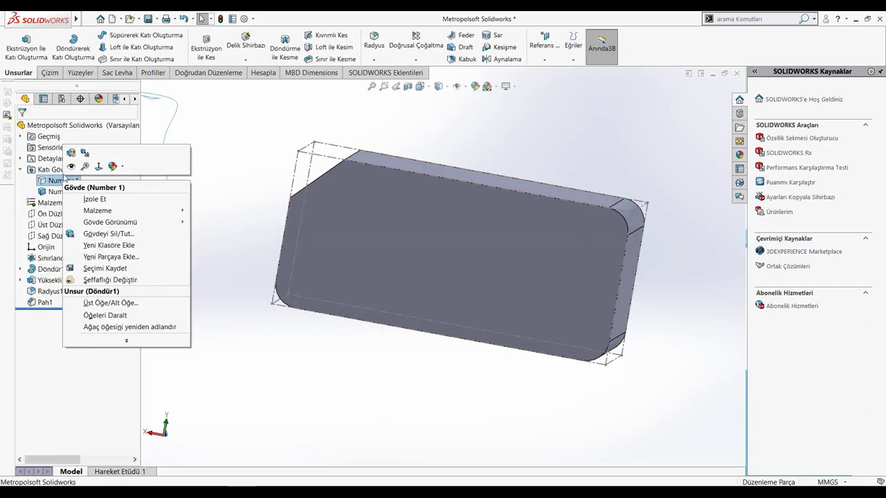
pyautogui.click(71, 168)
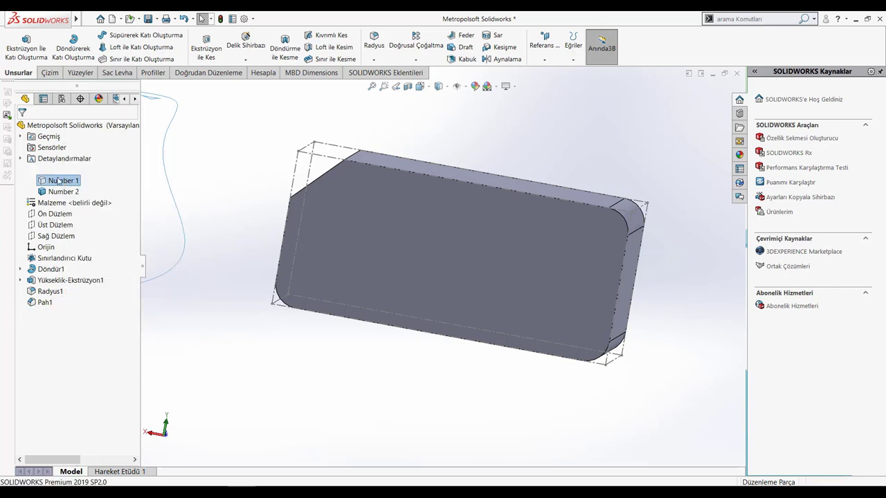
pyautogui.rightClick(54, 191)
pyautogui.click(60, 179)
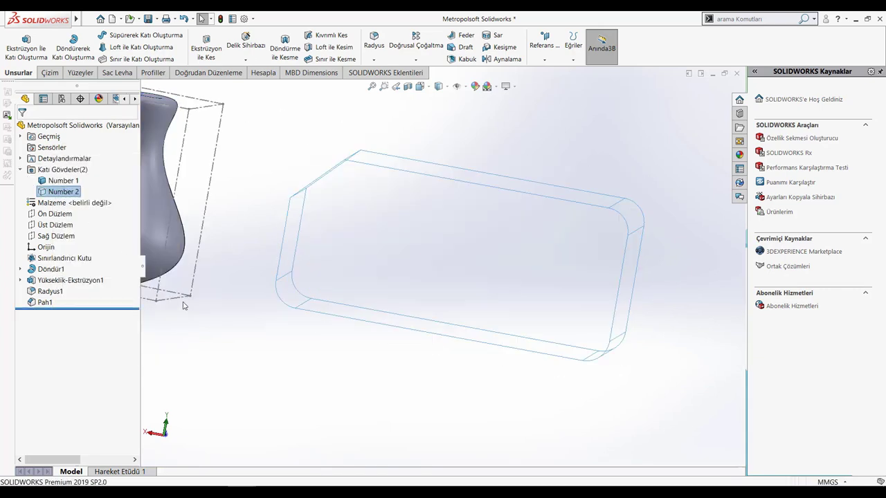
pyautogui.press('f')
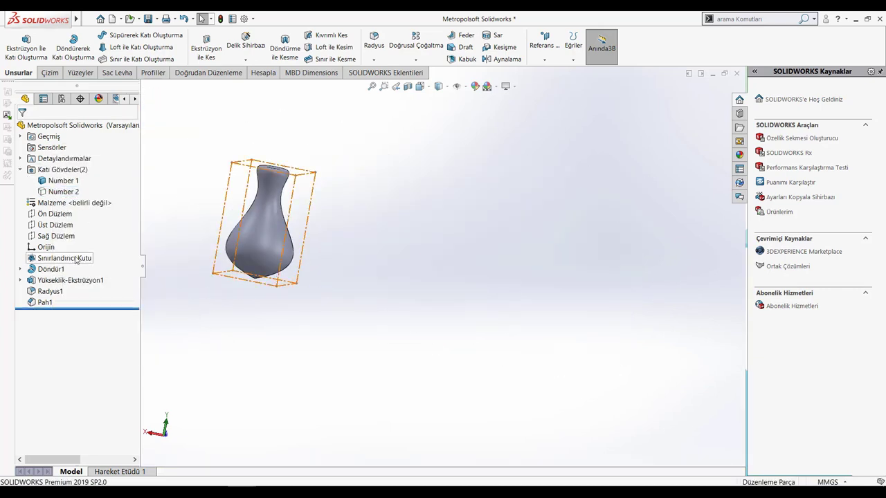
# Switch the bounding box back to En Uygun so it tightly fits the tilted vase
pyautogui.rightClick(83, 259)
pyautogui.click(83, 229)
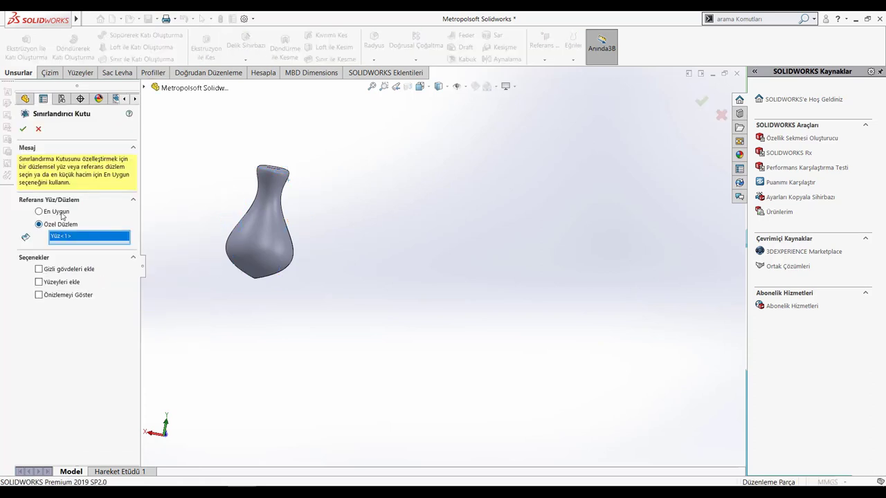
pyautogui.click(62, 215)
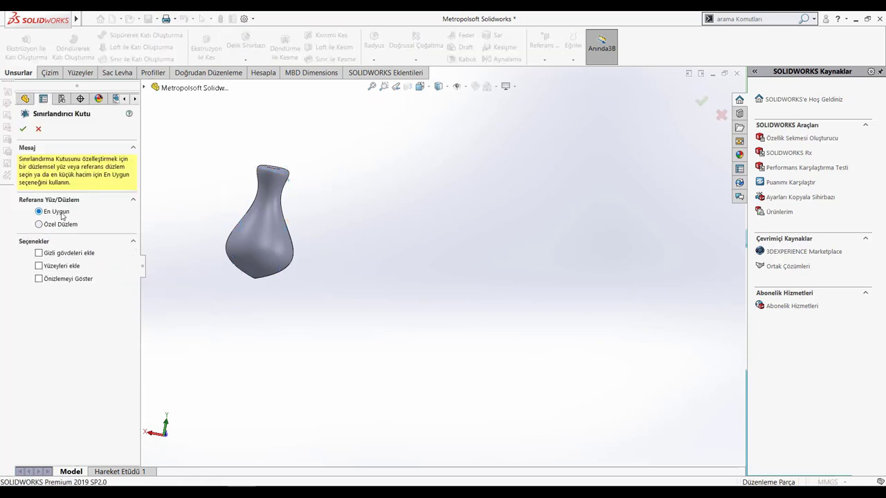
pyautogui.click(23, 130)
pyautogui.moveTo(202, 318); pyautogui.dragTo(283, 291, button='middle')
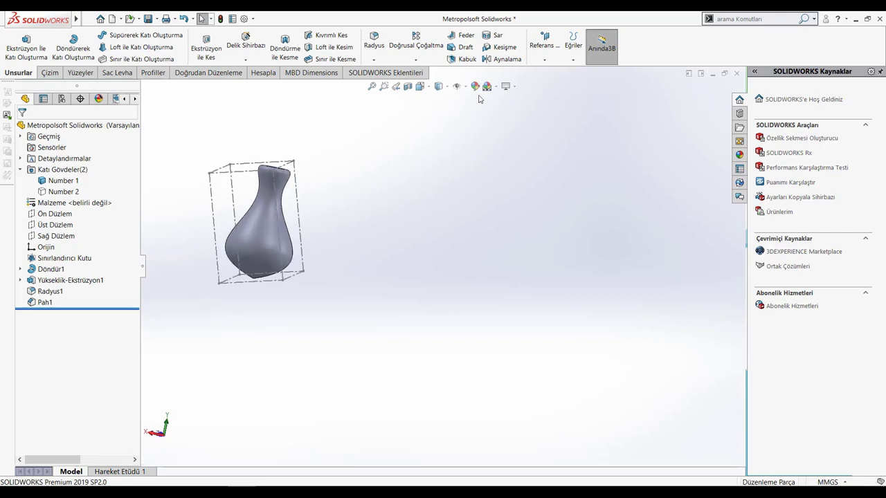
pyautogui.click(234, 19)
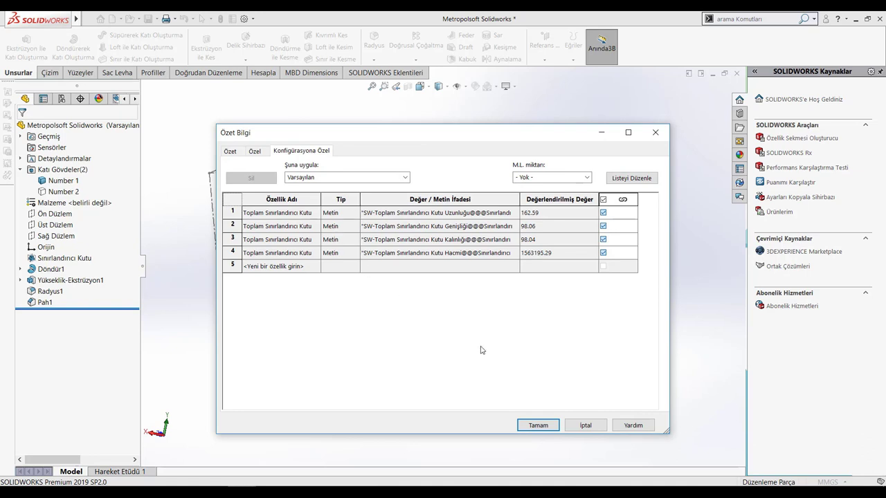
pyautogui.click(532, 425)
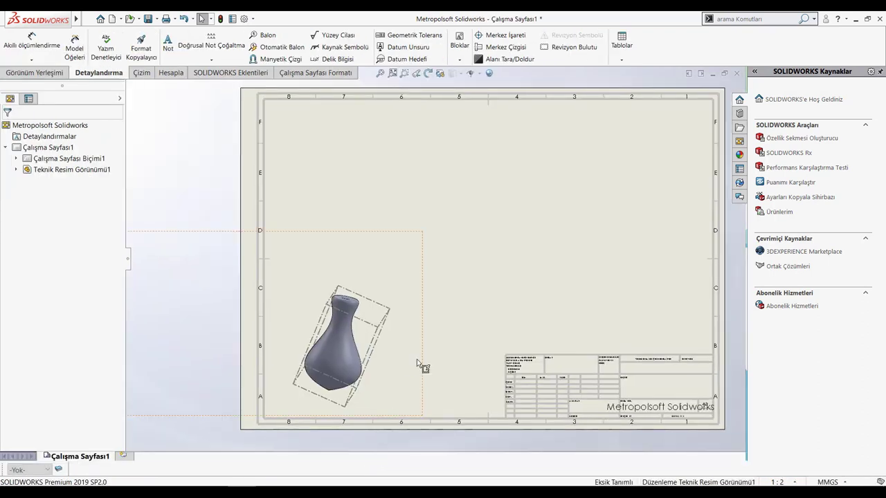
# Insert a Malzeme Listesi bill of materials onto the vase drawing sheet
pyautogui.click(416, 359)
pyautogui.click(454, 276)
pyautogui.click(621, 42)
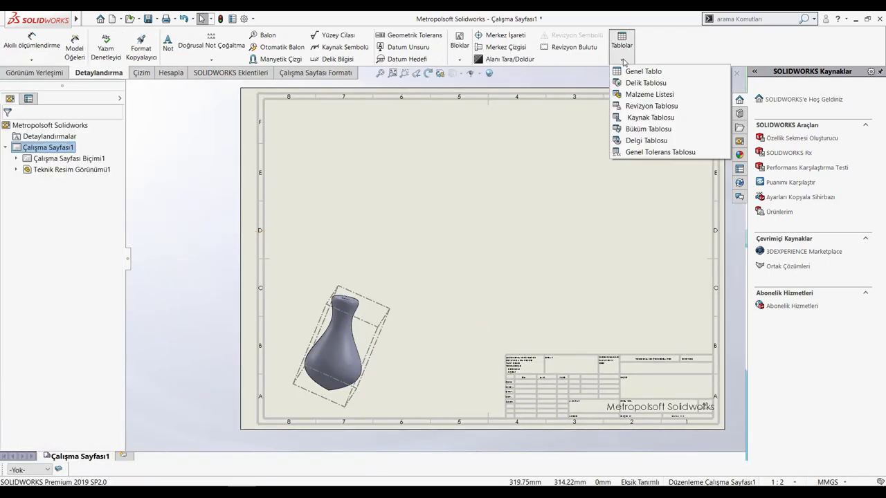
pyautogui.click(649, 94)
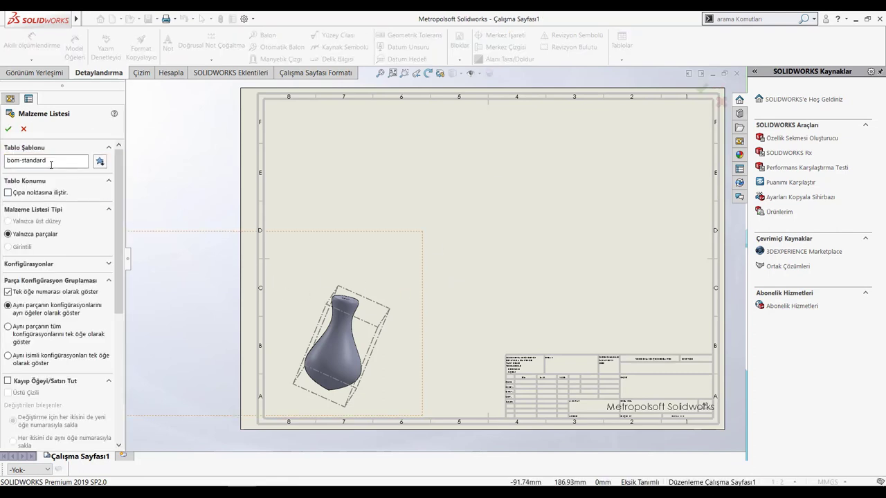
pyautogui.click(8, 130)
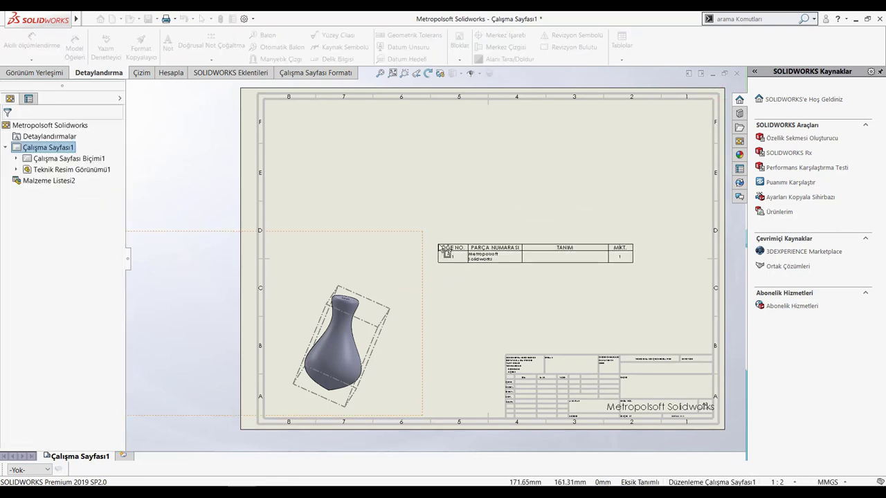
pyautogui.click(432, 238)
pyautogui.scroll(-2, 658, 249)
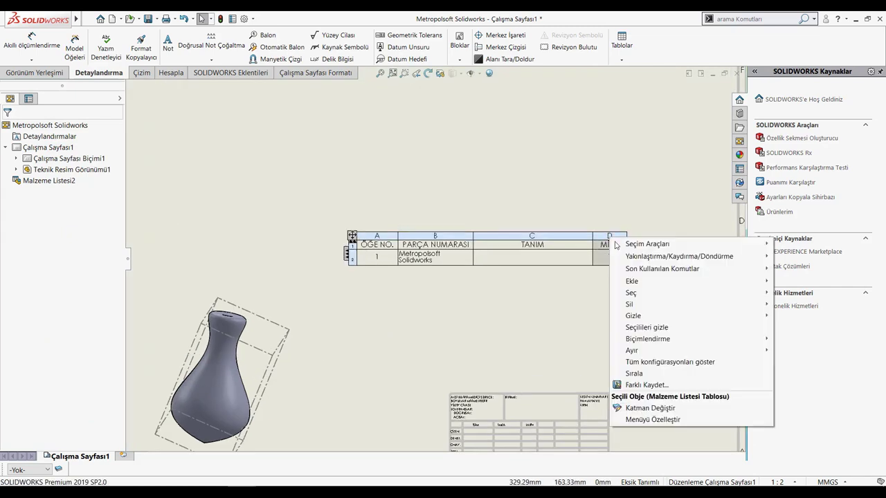
# Add a BOM column E showing the bounding box width (98.06)
pyautogui.rightClick(610, 241)
pyautogui.moveTo(631, 281)
pyautogui.click(788, 280)
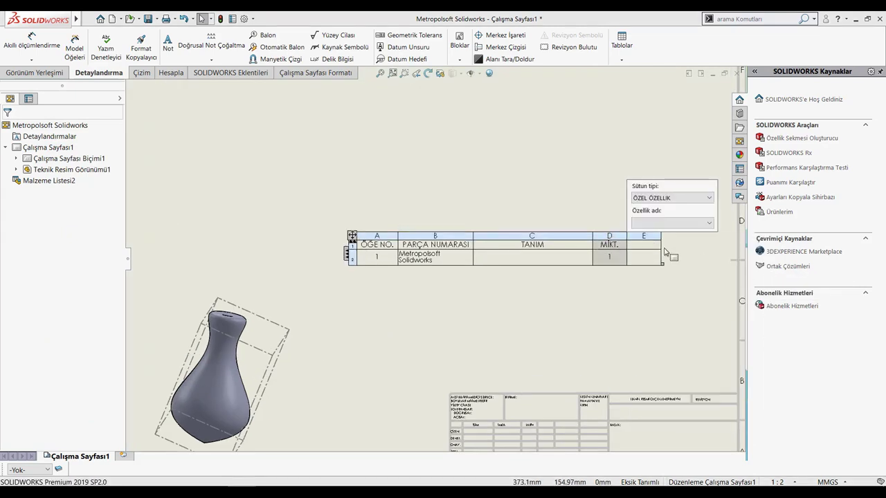
pyautogui.click(652, 224)
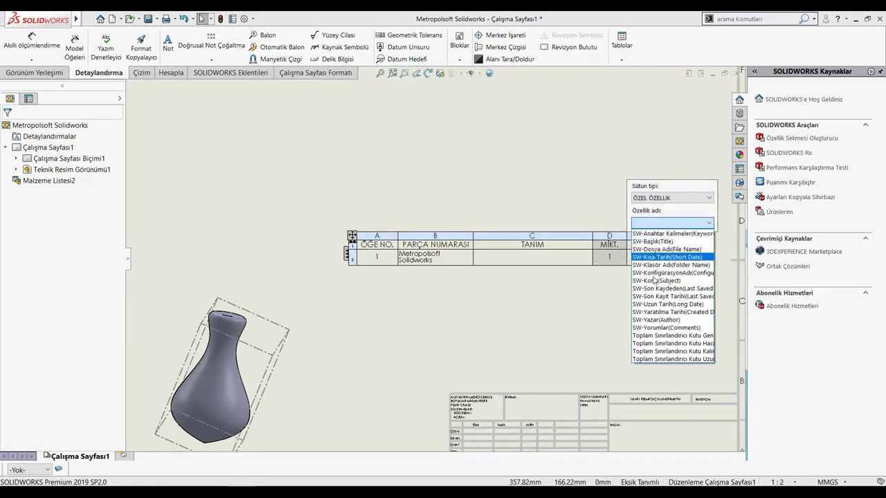
pyautogui.click(661, 339)
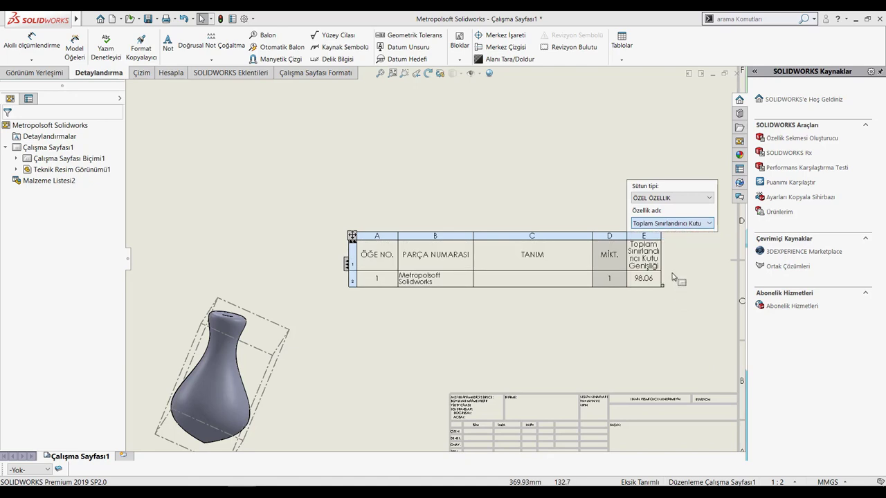
# Add column F with the bounding box volume (1563195.29) and enlarge the table
pyautogui.rightClick(632, 238)
pyautogui.moveTo(653, 293)
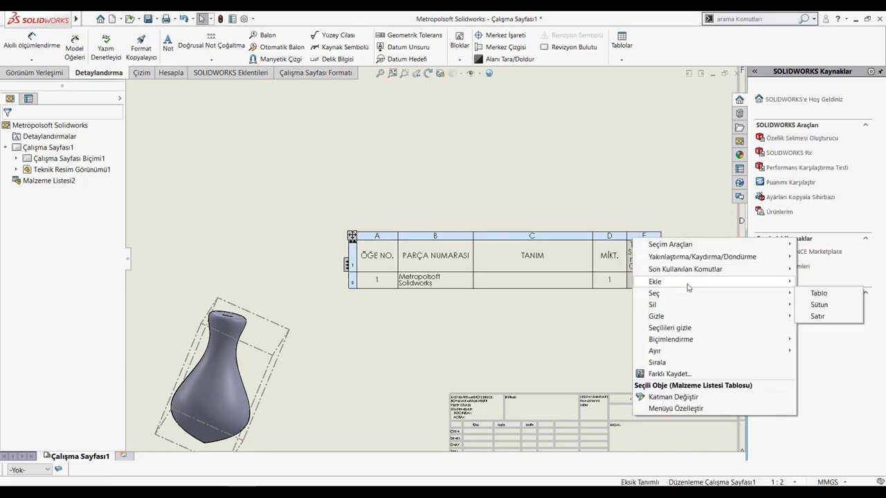
pyautogui.click(813, 279)
pyautogui.click(706, 223)
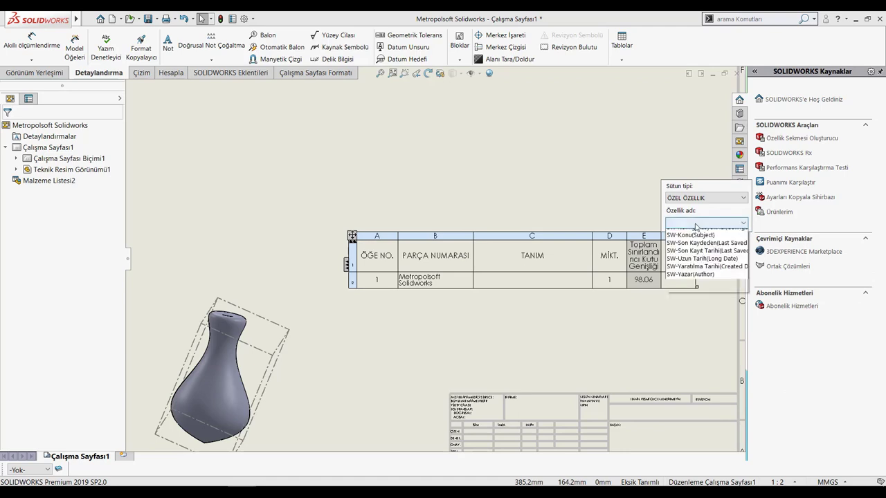
pyautogui.click(707, 343)
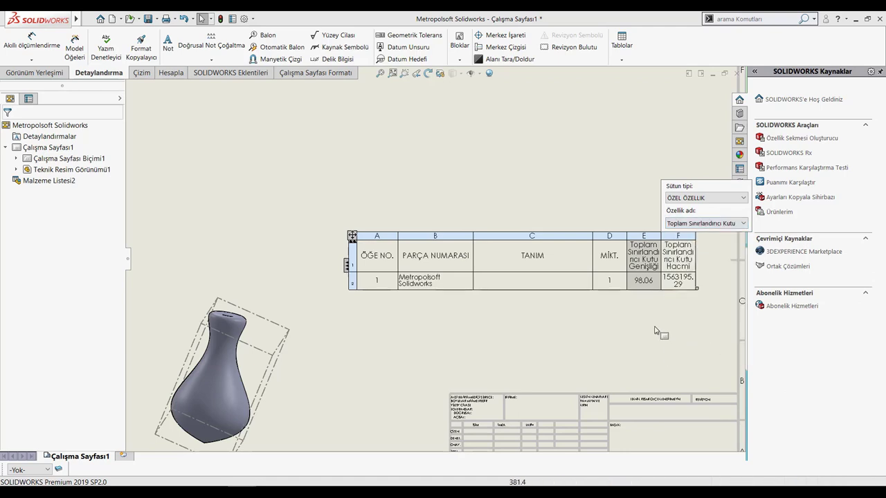
pyautogui.click(654, 331)
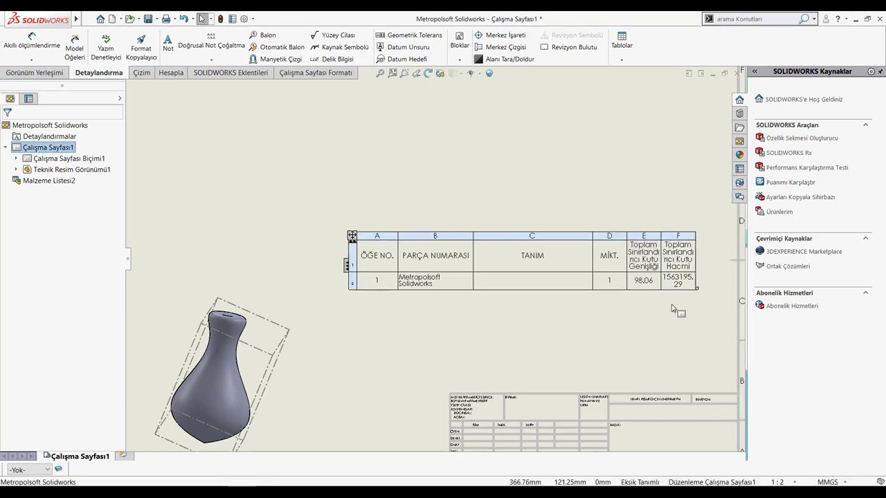
pyautogui.moveTo(697, 288); pyautogui.dragTo(725, 307)
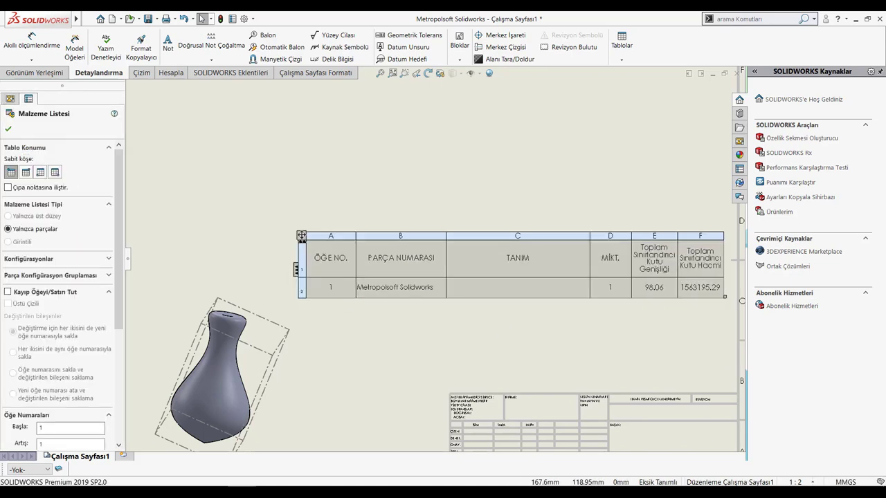
pyautogui.click(340, 353)
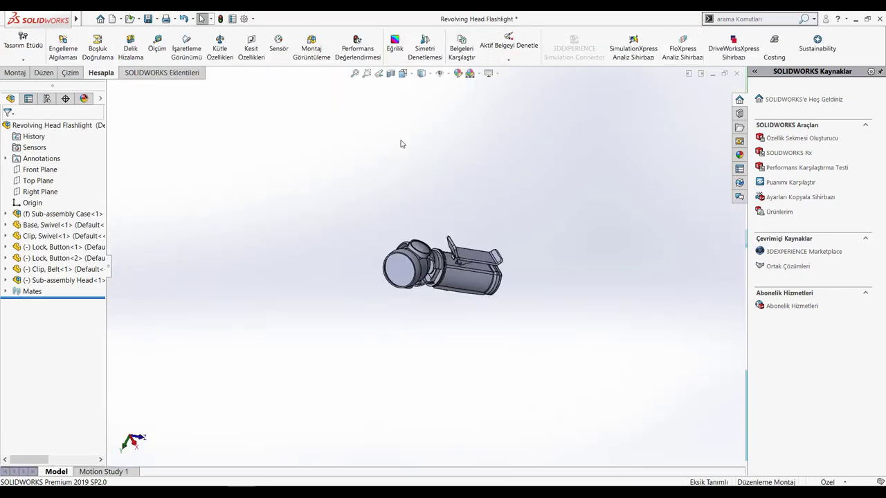
# Add an En Uygun Sınırlandırıcı Kutu bounding box around the Revolving Head Flashlight assembly
pyautogui.click(15, 73)
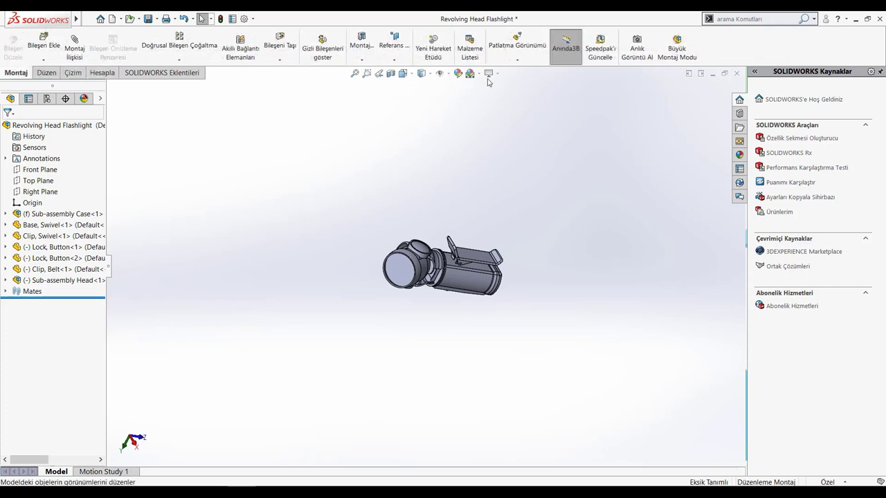
pyautogui.click(394, 49)
pyautogui.click(411, 130)
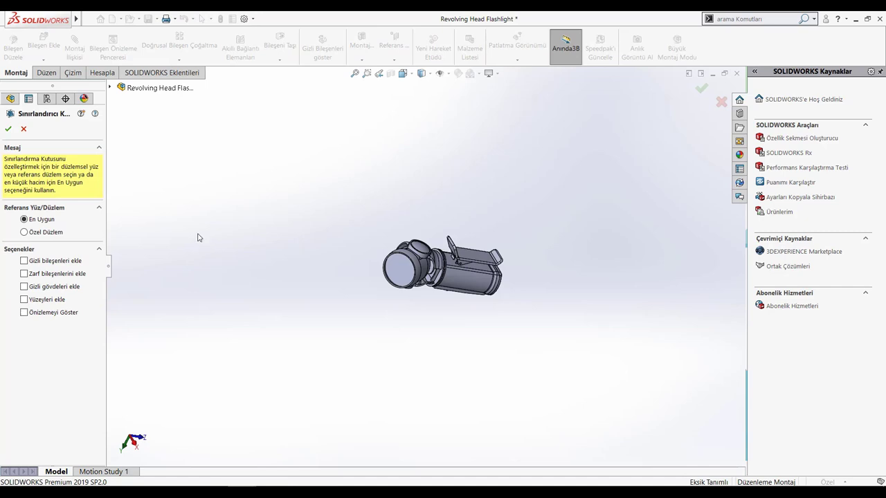
pyautogui.click(10, 129)
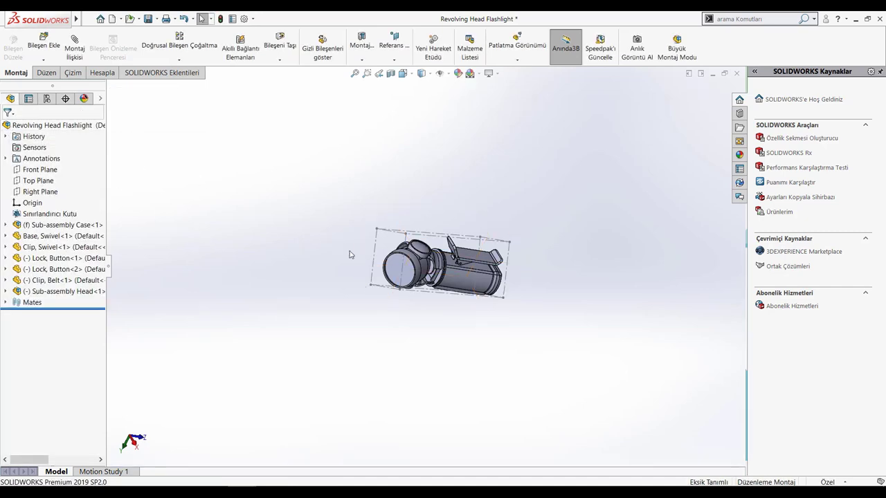
pyautogui.moveTo(349, 255)
pyautogui.mouseDown(button='middle')
pyautogui.moveTo(332, 274)
pyautogui.moveTo(312, 282)
pyautogui.moveTo(307, 273)
pyautogui.mouseUp(button='middle')
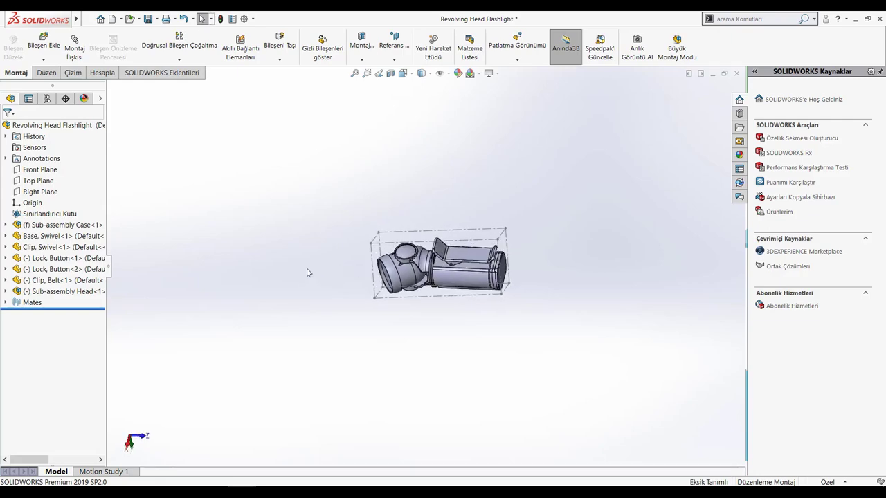